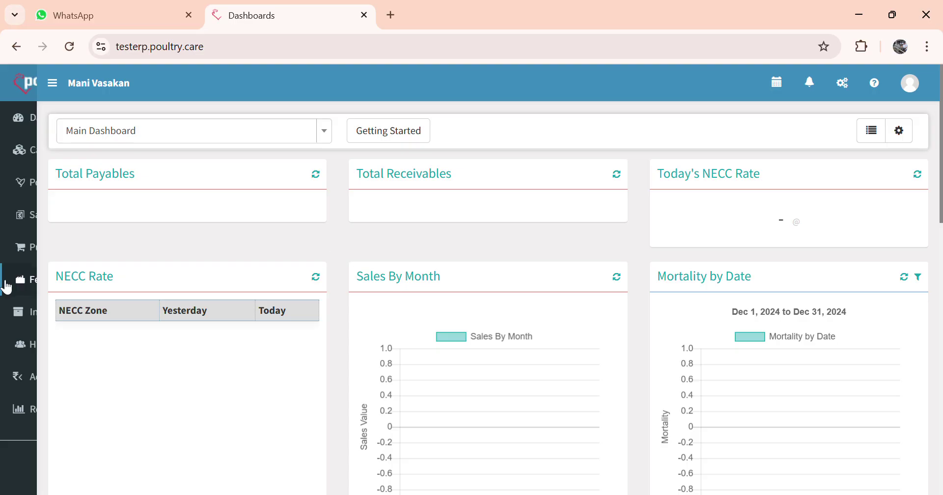
# - Start a new layer farm and name it Maaya Poultries Pvt Ltd
pyautogui.click(44, 189)
pyautogui.click(58, 215)
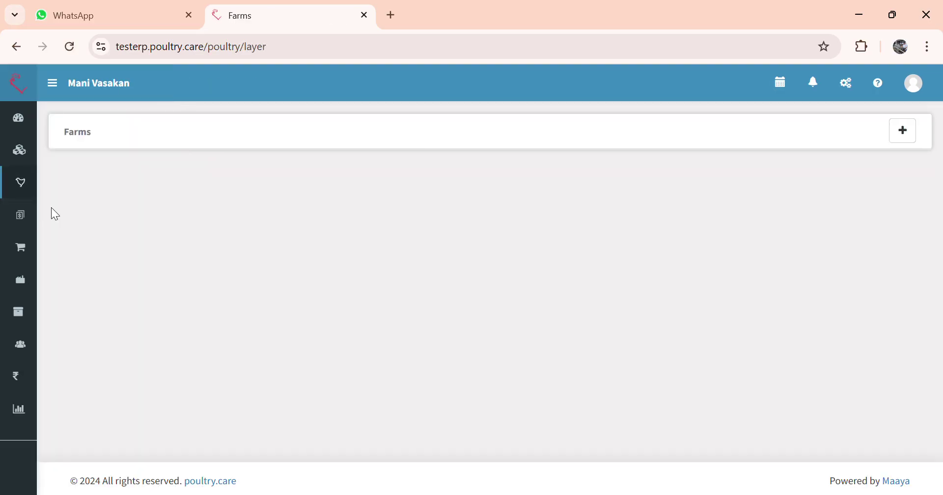
pyautogui.click(904, 131)
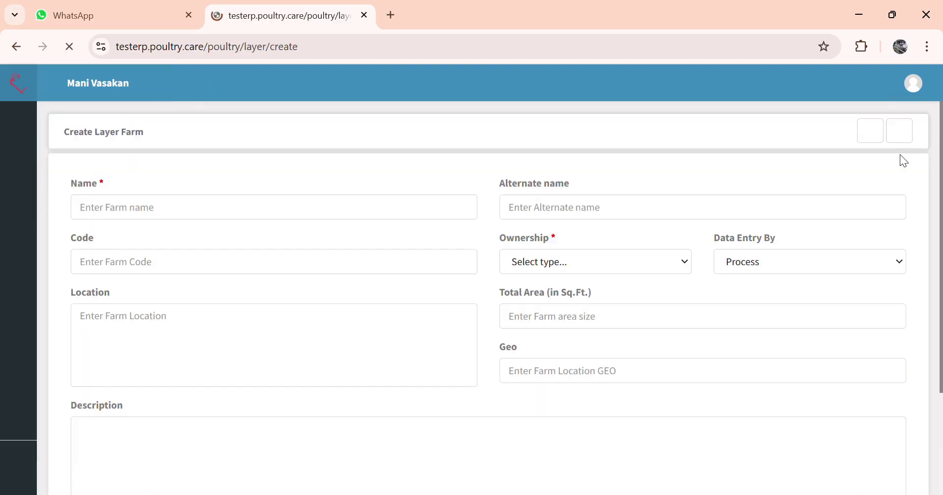
pyautogui.click(125, 217)
pyautogui.click(176, 237)
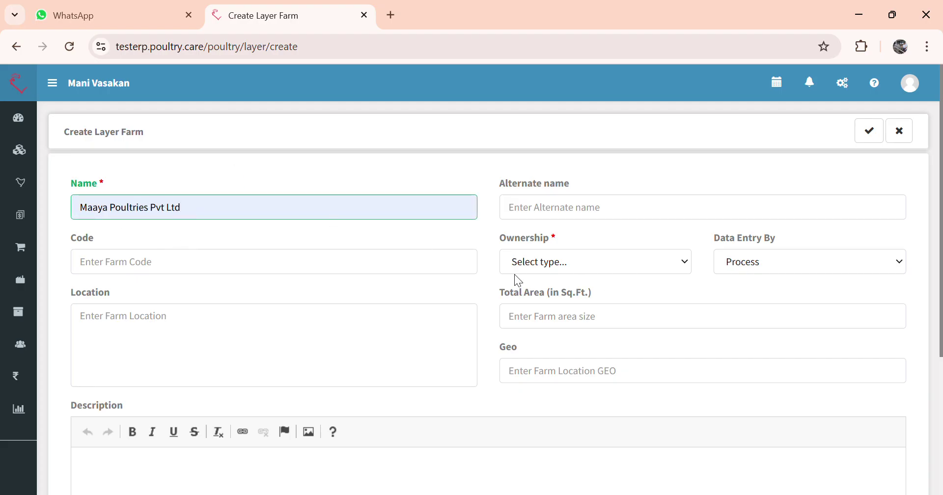
# - Set the farm's ownership to Own, choose who or what its data entry is by, and submit the farm
pyautogui.click(526, 266)
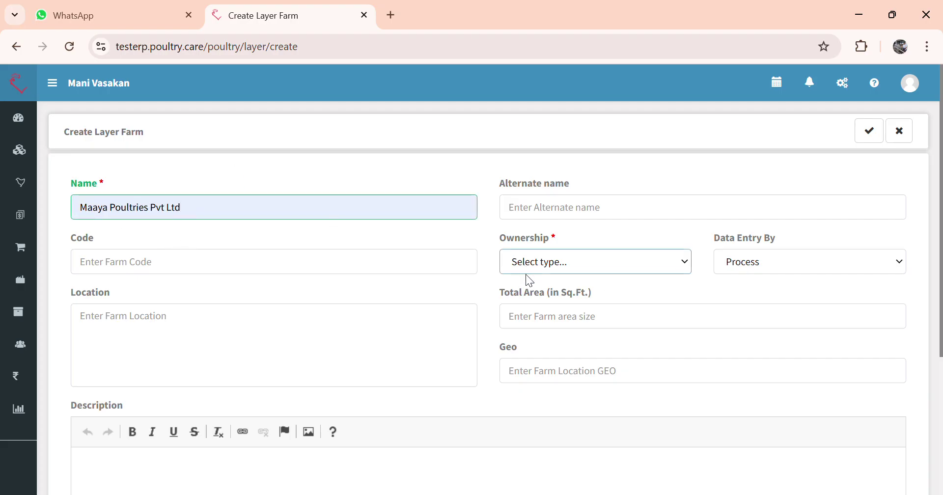
pyautogui.click(525, 306)
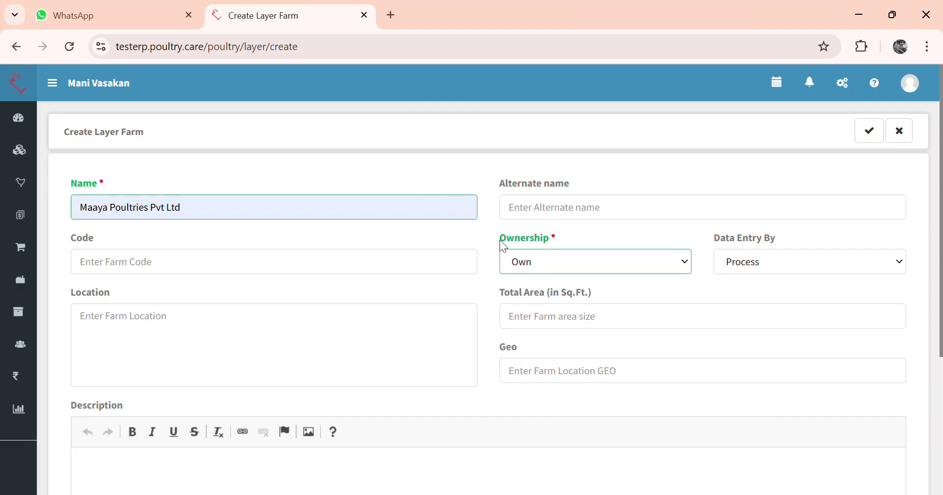
pyautogui.click(732, 269)
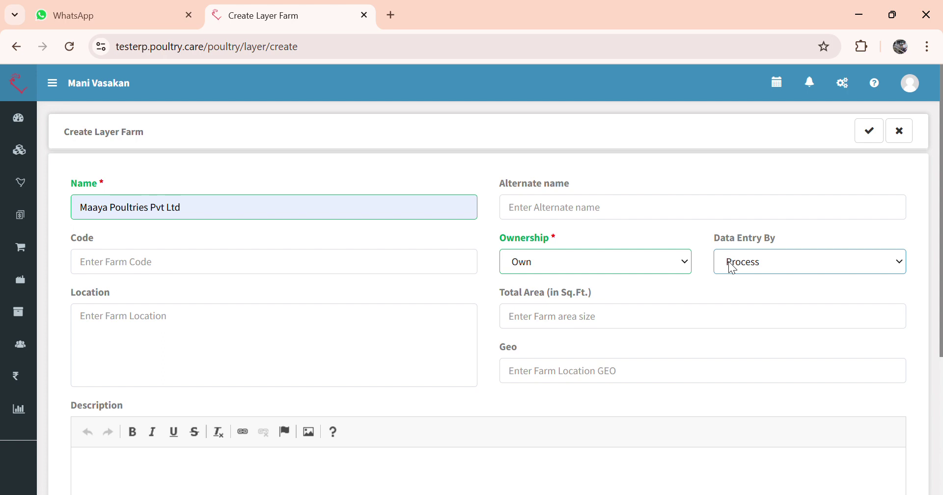
pyautogui.click(735, 296)
pyautogui.click(869, 132)
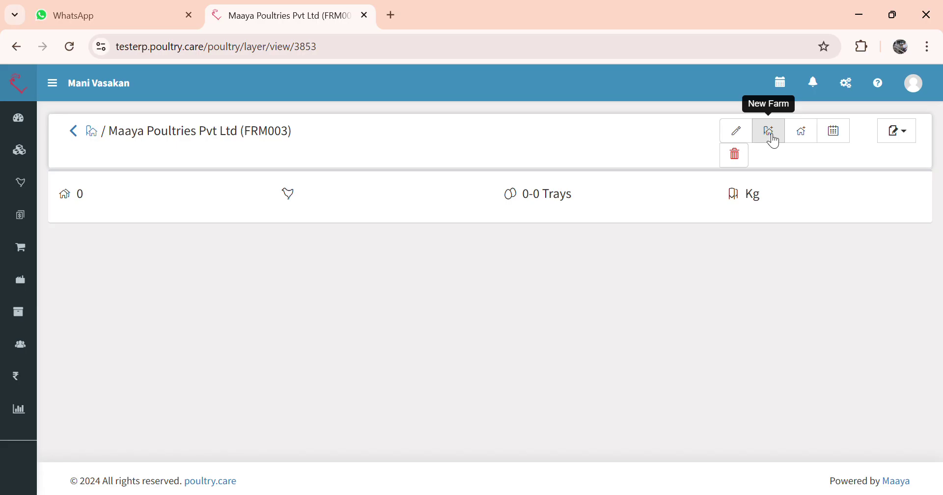
# - Start a new house in the farm, name it House 1 and set its stage to Chick
pyautogui.click(803, 138)
pyautogui.click(122, 213)
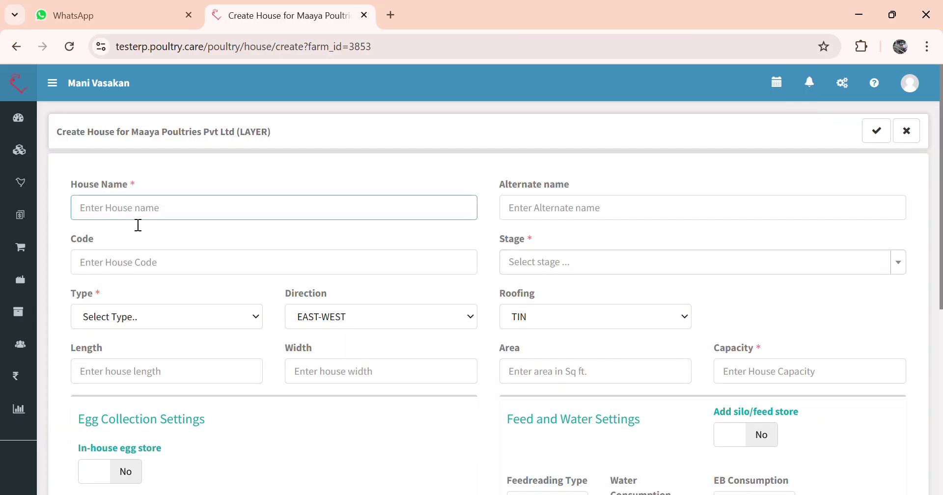
pyautogui.click(183, 233)
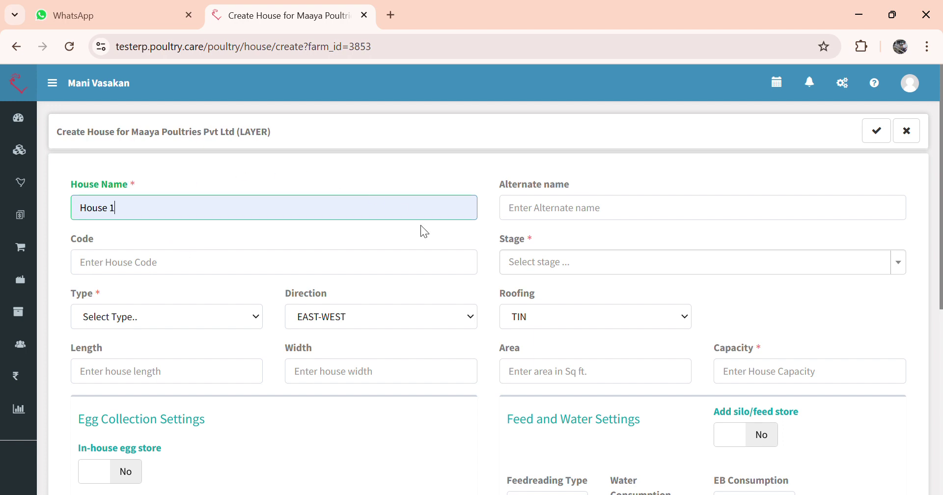
pyautogui.click(525, 256)
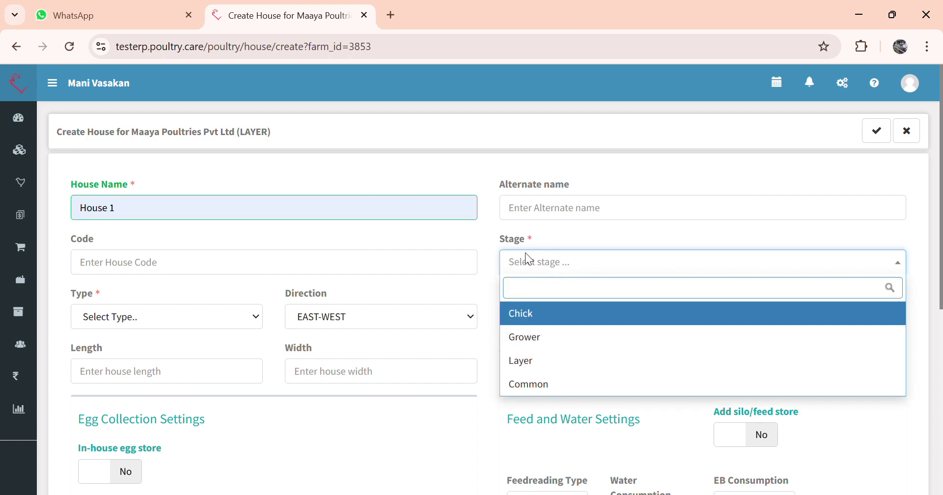
pyautogui.click(543, 313)
# - Set the type of House 1 to Cage and its capacity to 8500
pyautogui.click(108, 318)
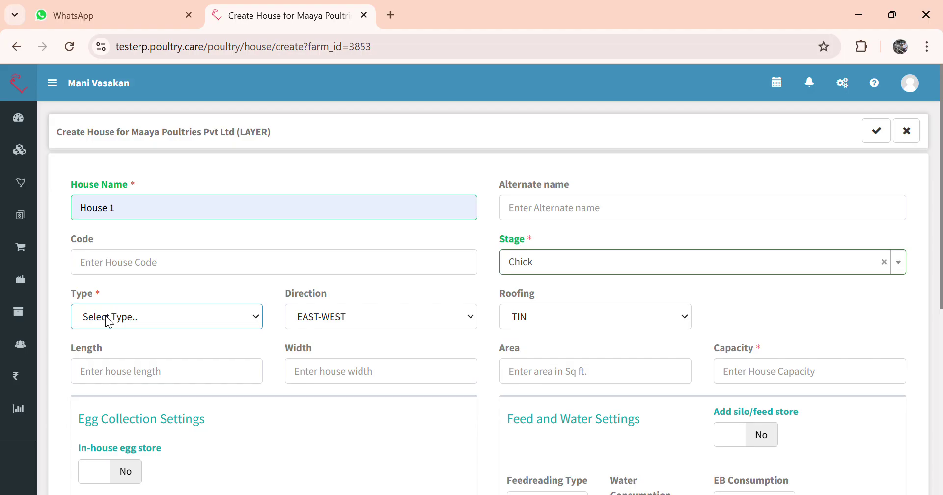
pyautogui.click(90, 158)
pyautogui.scroll(-1, 731, 401)
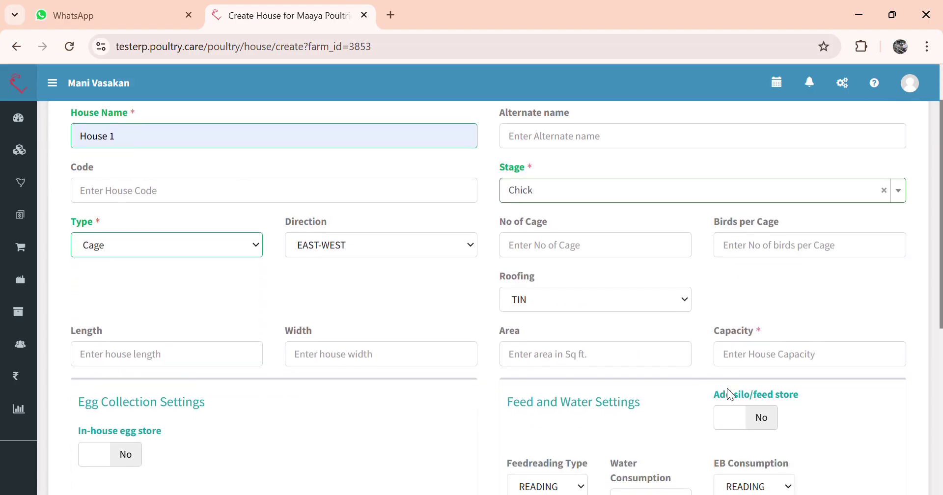
pyautogui.click(751, 364)
pyautogui.write('8500')
pyautogui.click(397, 389)
pyautogui.scroll(-1, 99, 346)
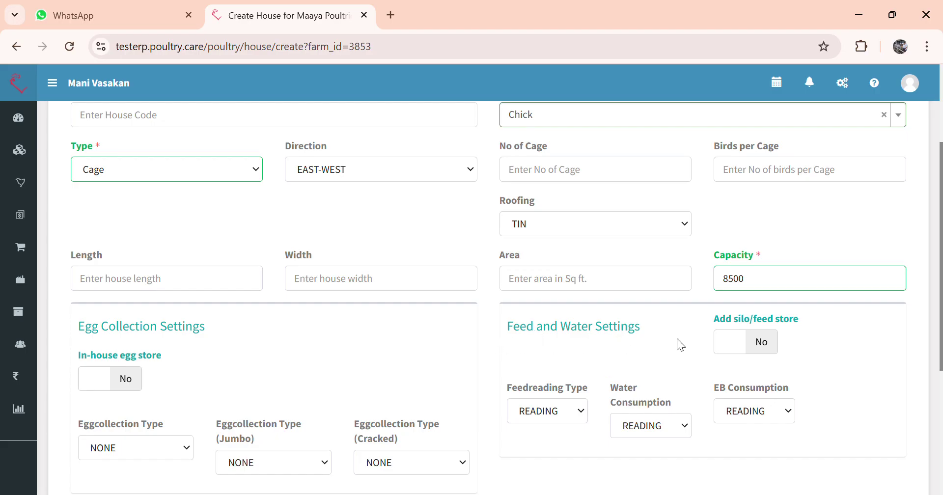
# - Enable the silo/feed store for House 1, set feed, water and EB recording to Consumption, and submit the house
pyautogui.click(730, 342)
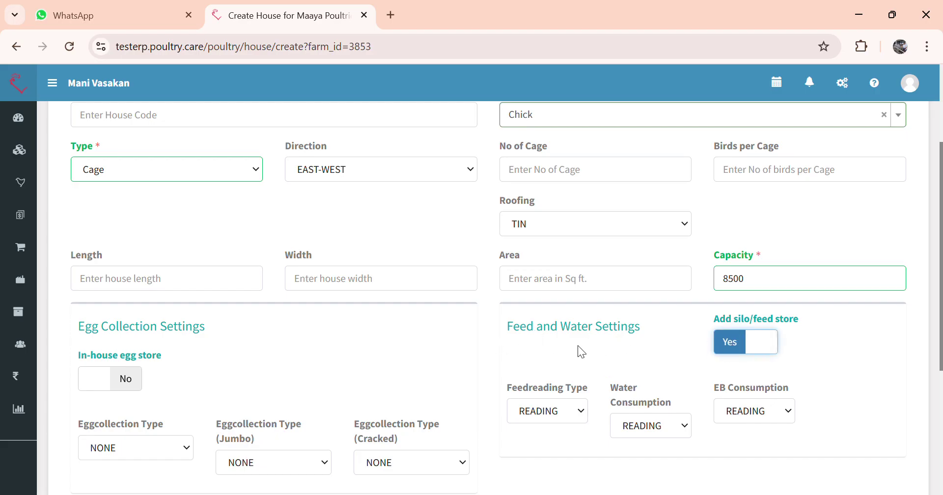
pyautogui.click(557, 417)
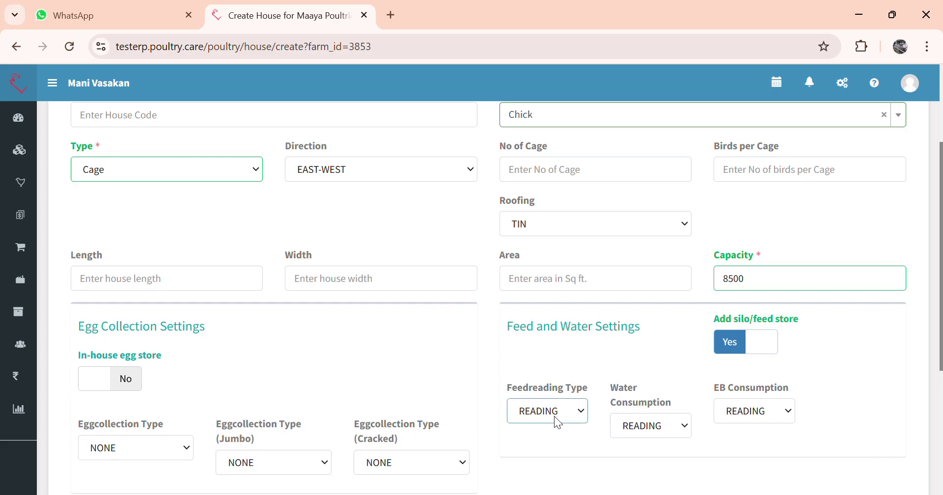
pyautogui.click(550, 455)
pyautogui.click(627, 425)
pyautogui.click(636, 460)
pyautogui.click(728, 422)
pyautogui.click(746, 447)
pyautogui.scroll(3, 839, 281)
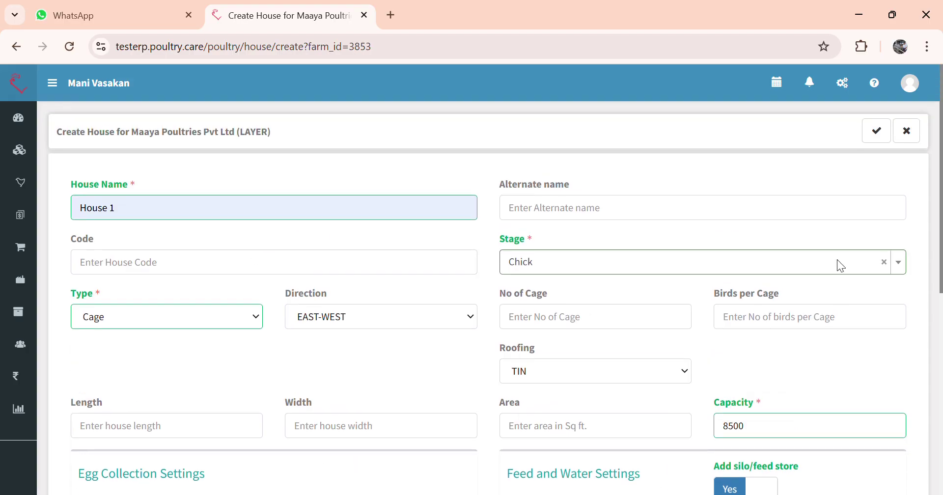
pyautogui.click(872, 141)
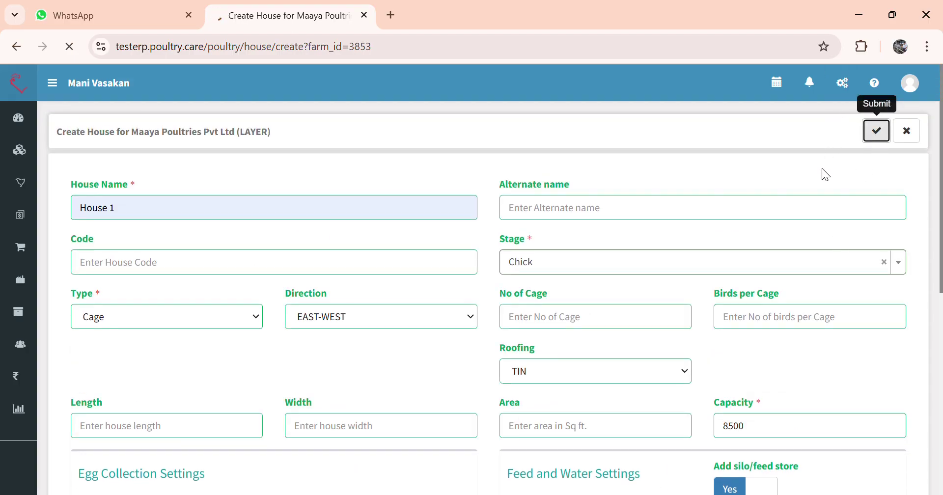
# - Start another house in the farm, name it House 2 and set its stage to Grower
pyautogui.click(859, 139)
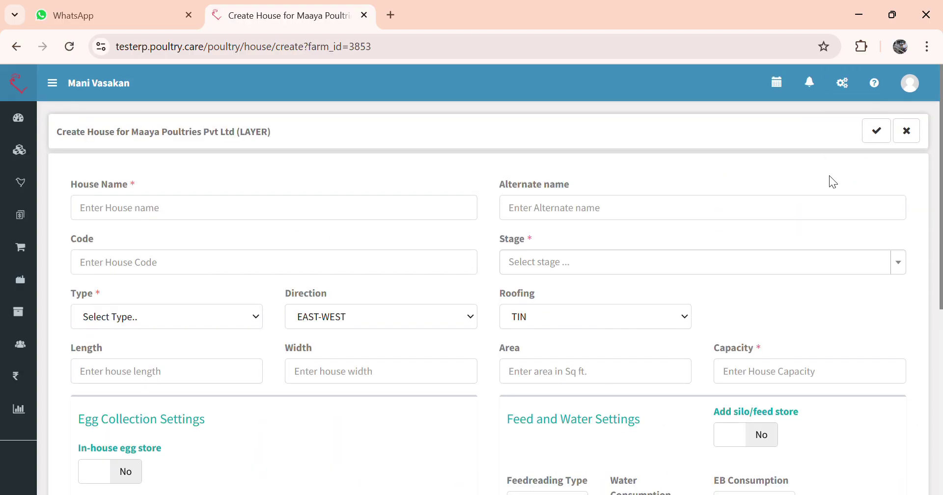
pyautogui.click(194, 210)
pyautogui.click(170, 268)
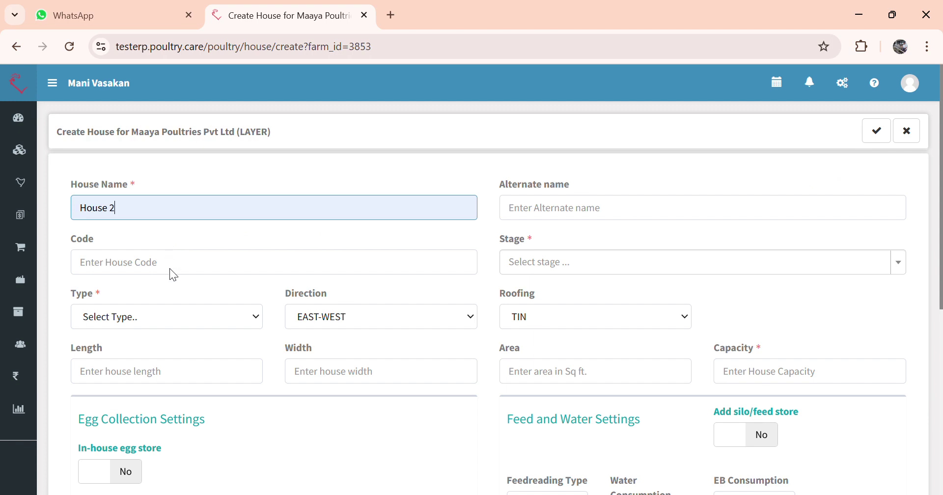
pyautogui.click(557, 255)
pyautogui.click(532, 337)
# - Set the type of House 2 to Cage and its capacity to 8500
pyautogui.click(126, 317)
pyautogui.click(90, 152)
pyautogui.scroll(-1, 748, 401)
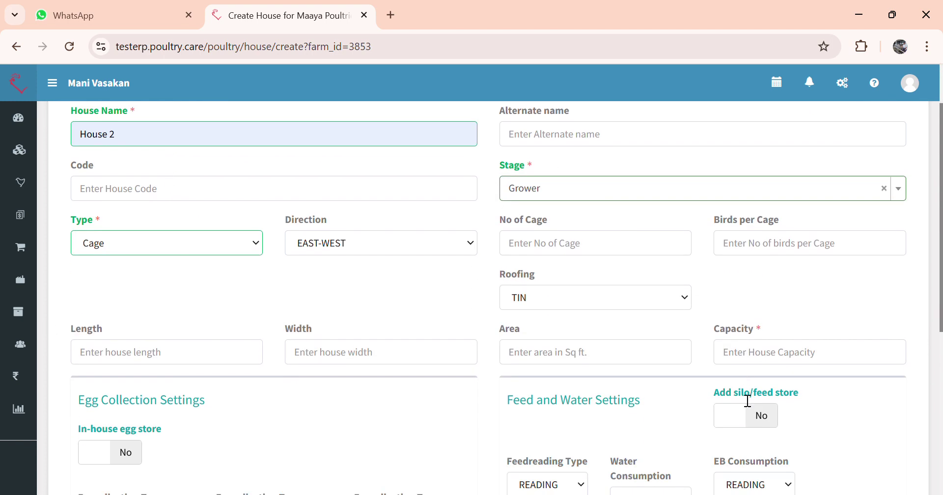
pyautogui.click(753, 359)
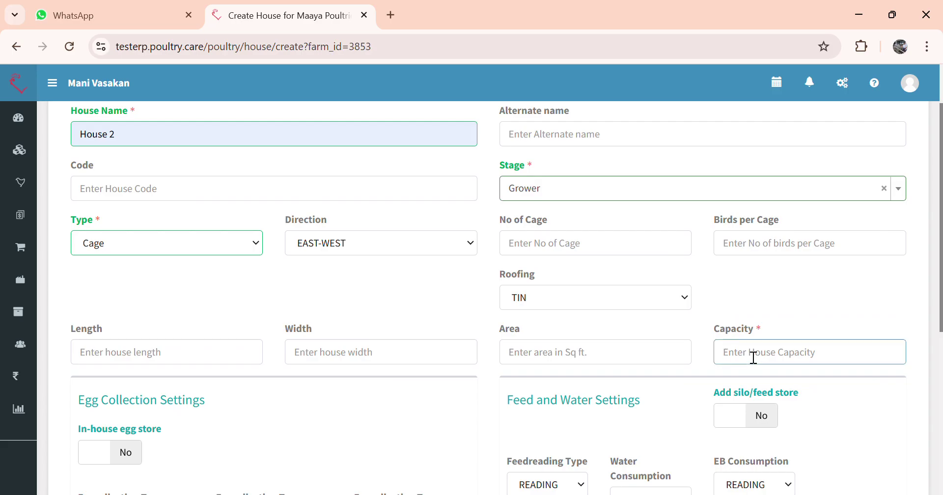
pyautogui.write('8500')
pyautogui.scroll(-1, 732, 306)
# - Enable the silo/feed store for House 2, set feed, water and EB recording to Consumption, and submit the house
pyautogui.click(745, 342)
pyautogui.scroll(-2, 615, 374)
pyautogui.click(544, 269)
pyautogui.click(548, 310)
pyautogui.click(672, 279)
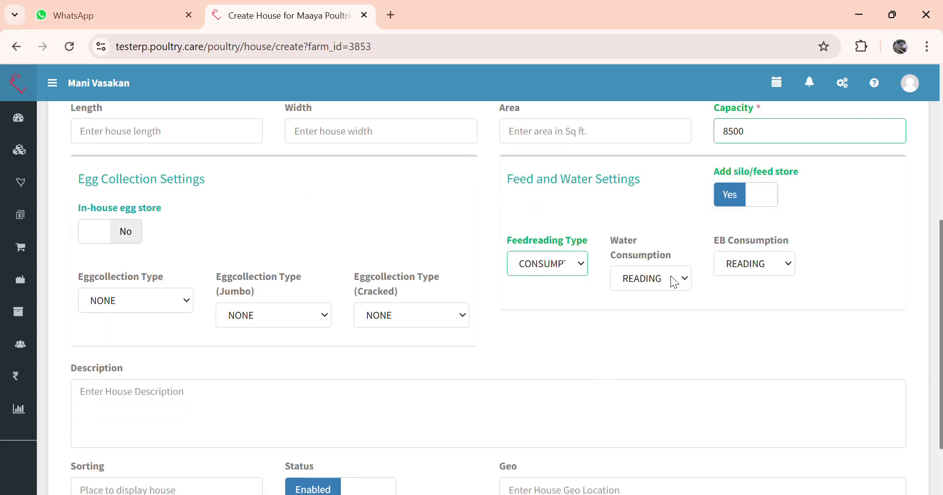
pyautogui.click(651, 323)
pyautogui.click(739, 268)
pyautogui.click(766, 306)
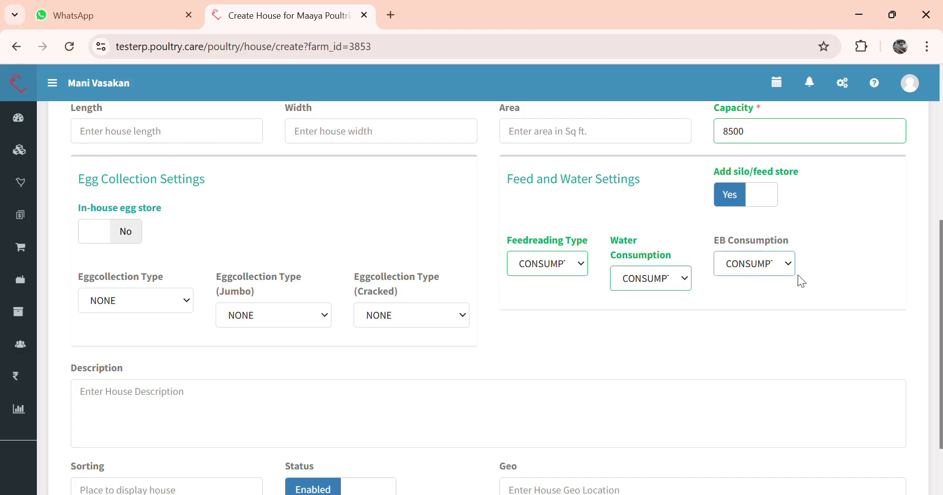
pyautogui.scroll(5, 815, 231)
pyautogui.click(883, 131)
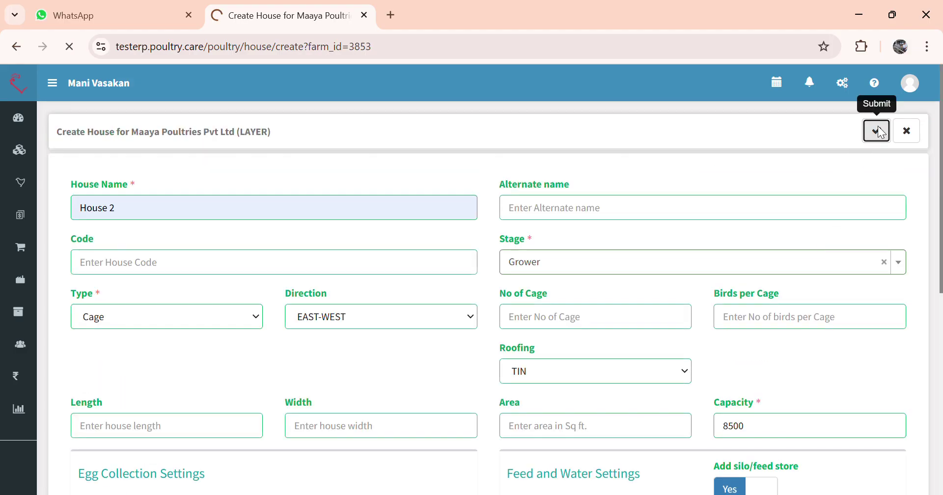
# - Return to the farm and start a new house named House 3 with the stage Layer
pyautogui.click(81, 131)
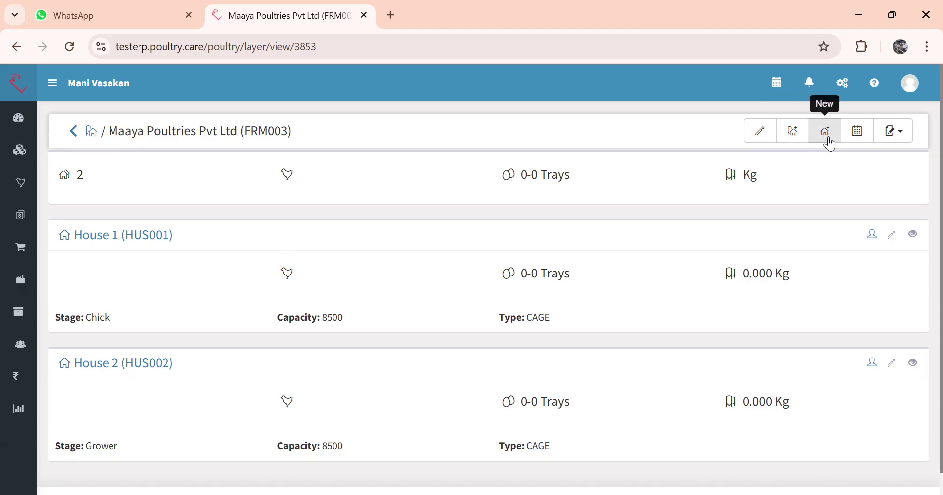
pyautogui.click(835, 139)
pyautogui.click(89, 208)
pyautogui.write('House 3')
pyautogui.click(532, 268)
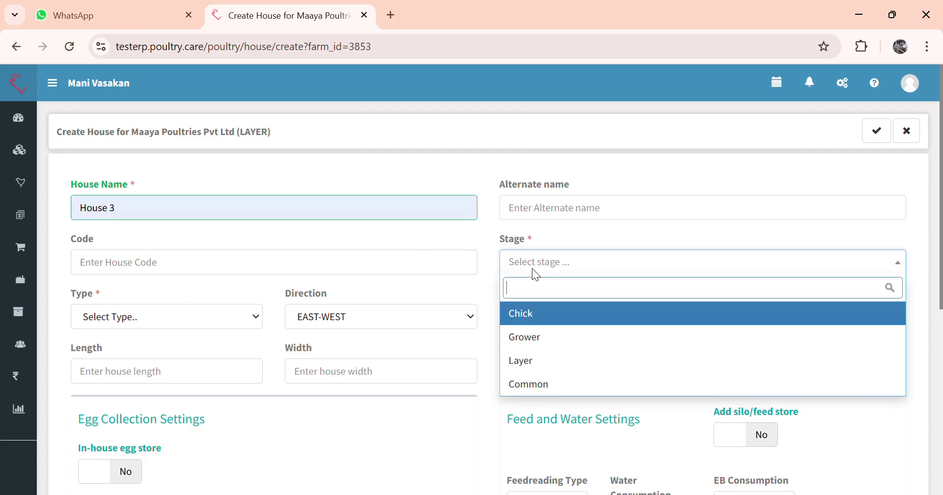
pyautogui.click(532, 359)
# - Set the type of House 3 to Cage and its capacity to 10000
pyautogui.click(142, 326)
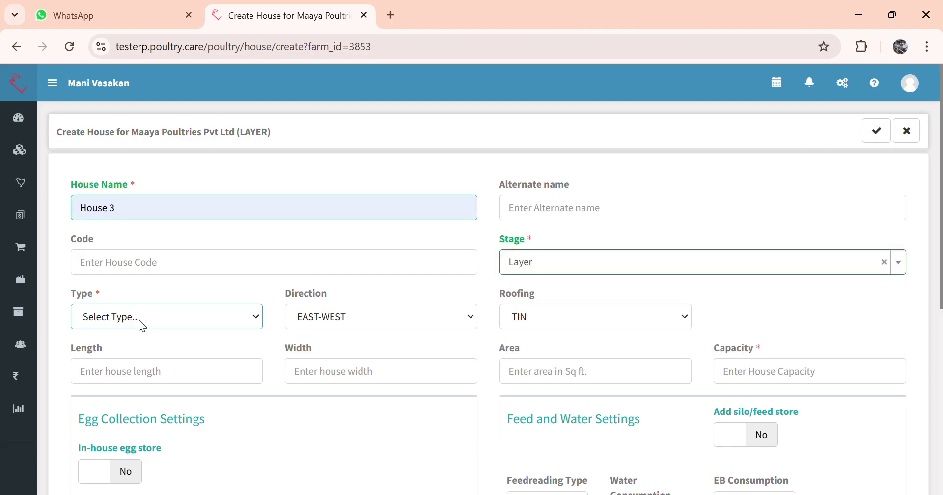
pyautogui.click(139, 191)
pyautogui.scroll(-1, 762, 353)
pyautogui.click(774, 360)
pyautogui.write('10000')
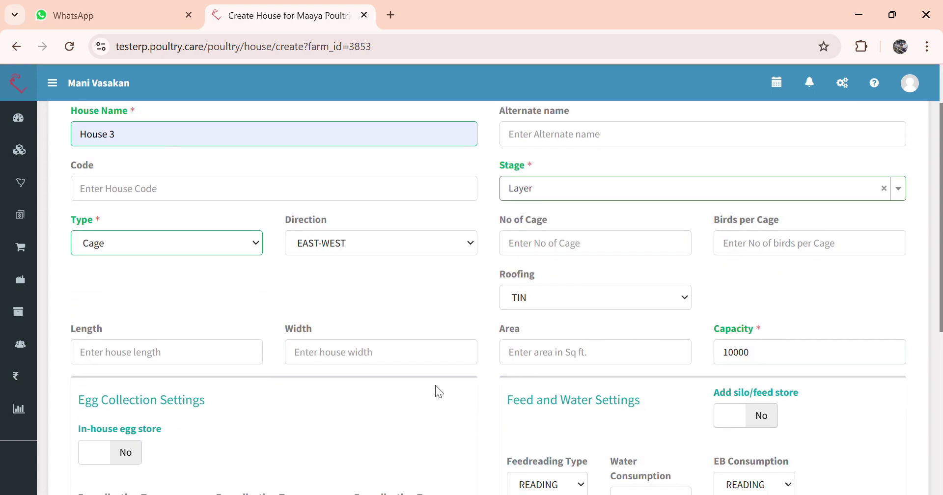
# - Enable the in-house egg store and silo/feed store for House 3, and set the regular, jumbo and cracked egg collection types to Collection
pyautogui.scroll(-1, 436, 388)
pyautogui.scroll(2, 418, 314)
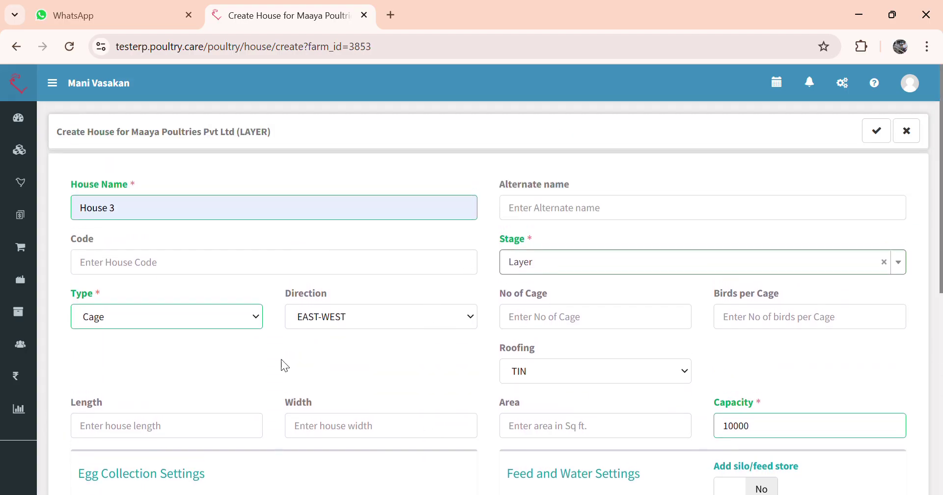
pyautogui.scroll(-2, 221, 363)
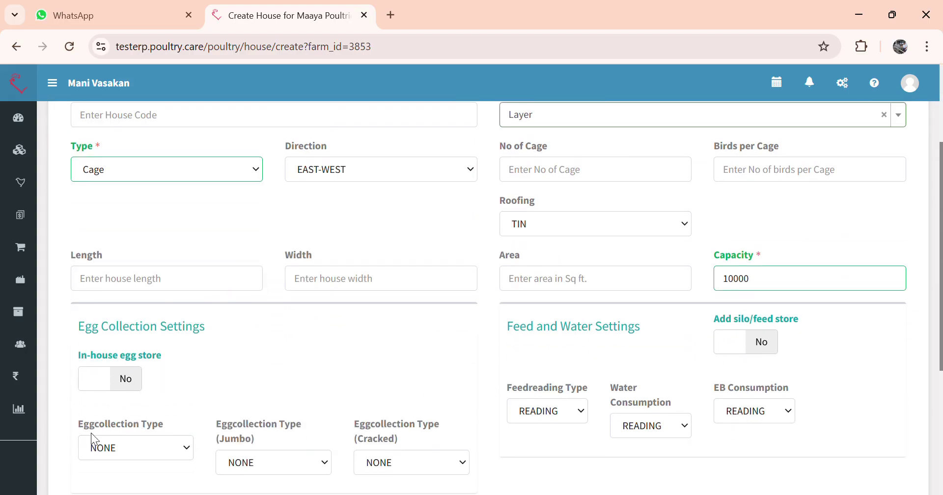
pyautogui.click(111, 379)
pyautogui.click(742, 342)
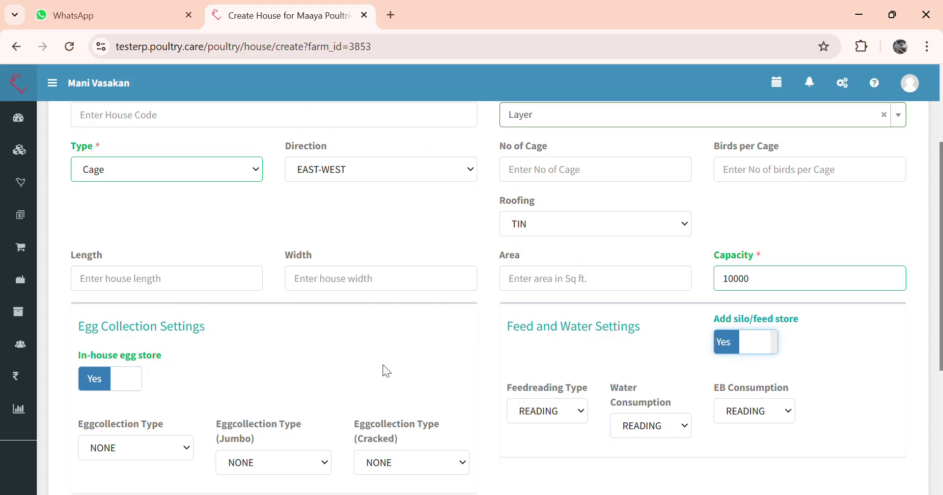
pyautogui.scroll(-2, 383, 365)
pyautogui.click(133, 341)
pyautogui.click(264, 354)
pyautogui.click(385, 312)
pyautogui.click(393, 352)
# - Set the feed reading and water consumption of House 3 to Consumption and submit the house
pyautogui.click(562, 305)
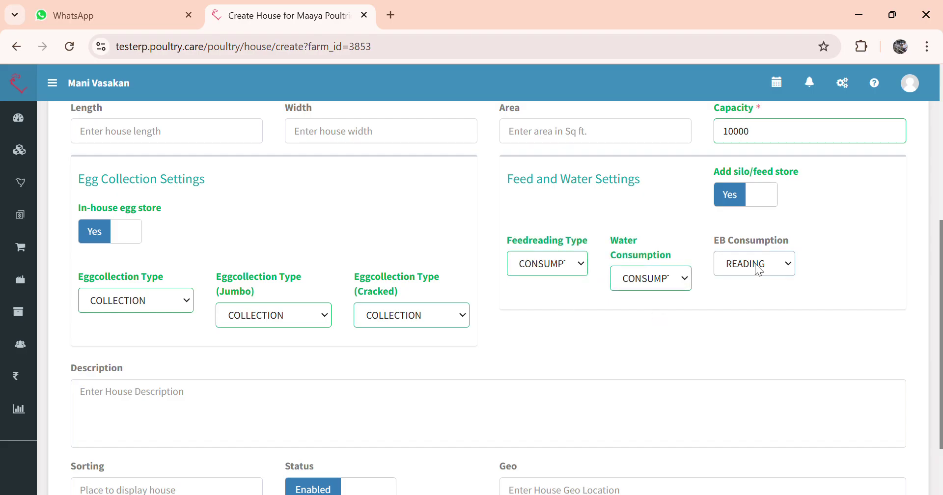
pyautogui.scroll(5, 767, 275)
pyautogui.click(874, 139)
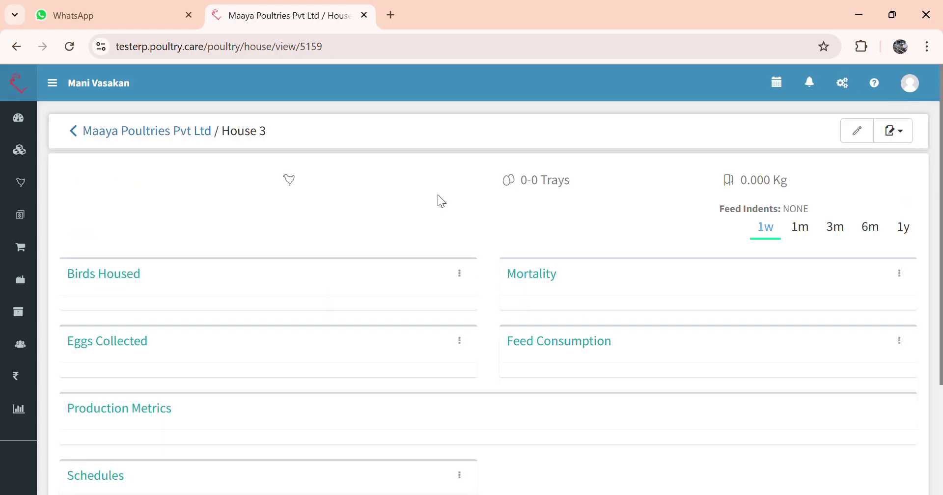
# - Return to the farm and start a new house named House 4 with the stage Layer
pyautogui.click(76, 132)
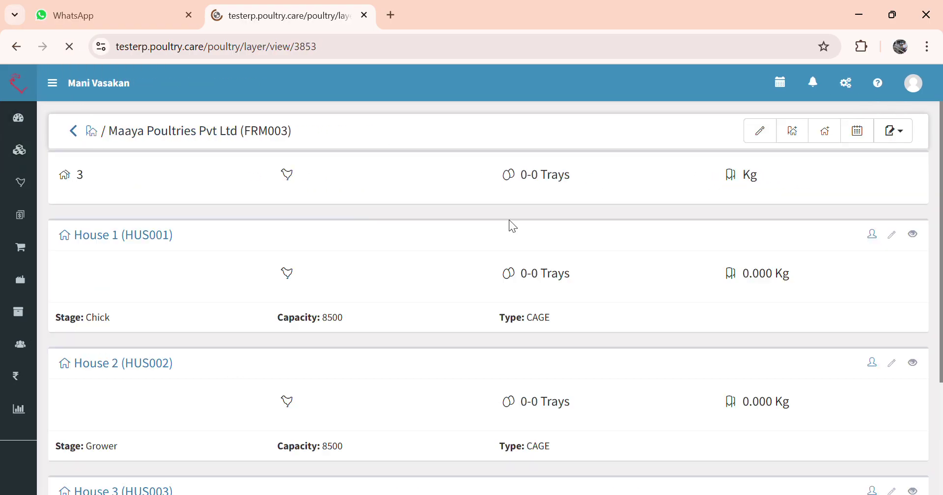
pyautogui.click(828, 136)
pyautogui.click(208, 213)
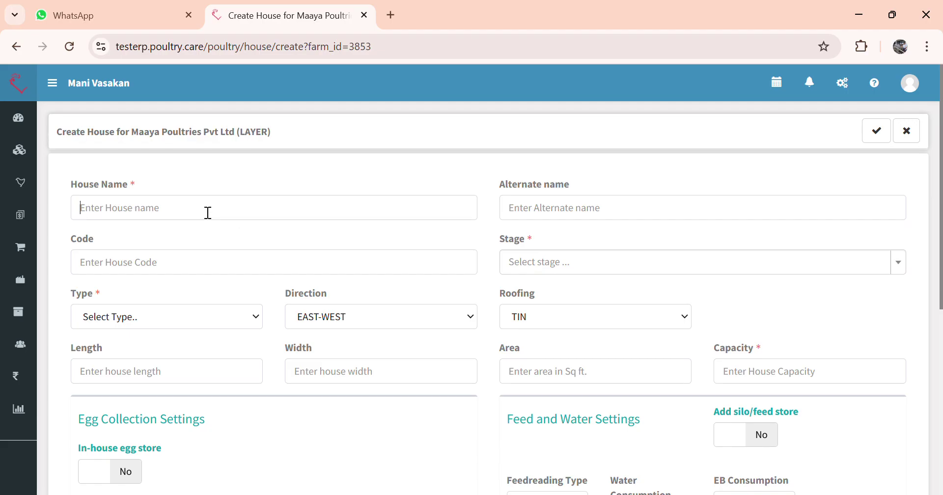
pyautogui.write('House 4')
pyautogui.click(540, 262)
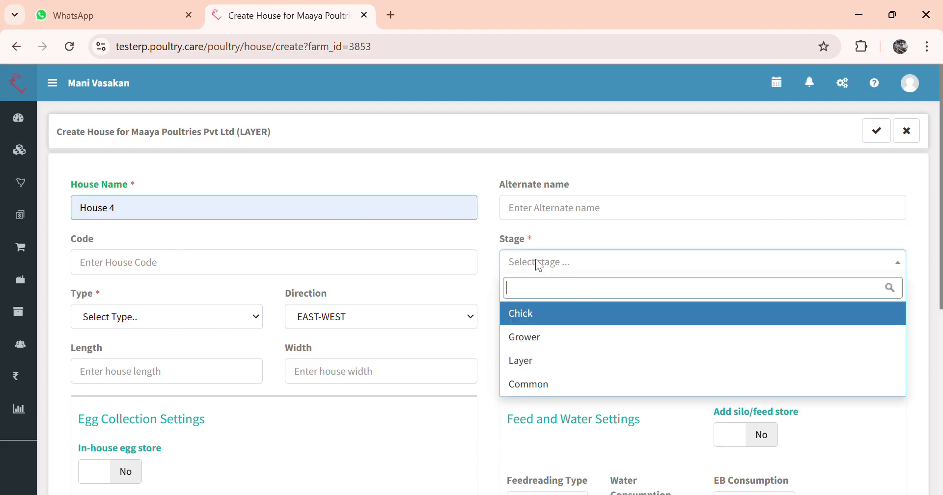
pyautogui.click(540, 360)
# - Set the type of House 4 to Cage and its capacity to 10000
pyautogui.scroll(-2, 442, 354)
pyautogui.click(217, 246)
pyautogui.click(144, 299)
pyautogui.click(785, 352)
pyautogui.write('10000')
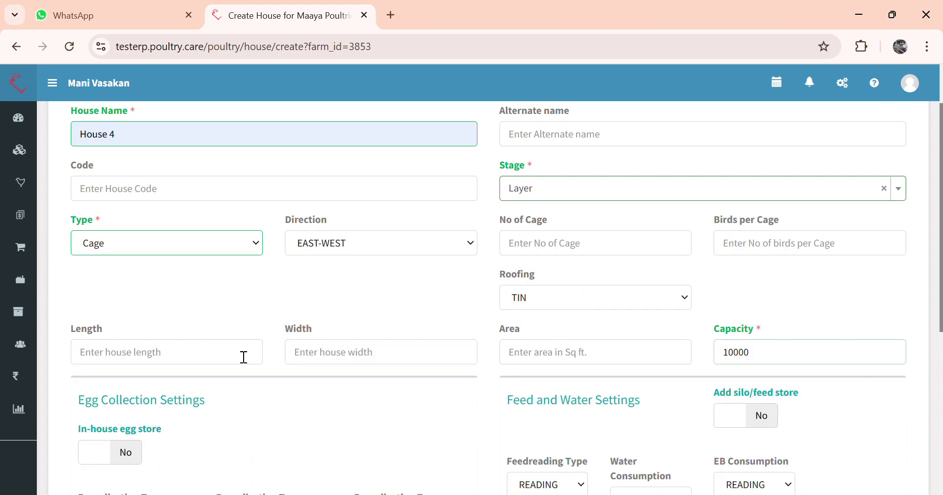
# - Enable the in-house egg store and silo/feed store for House 4, and set the regular, jumbo and cracked egg collection types to Collection
pyautogui.scroll(-3, 244, 356)
pyautogui.click(126, 309)
pyautogui.click(726, 270)
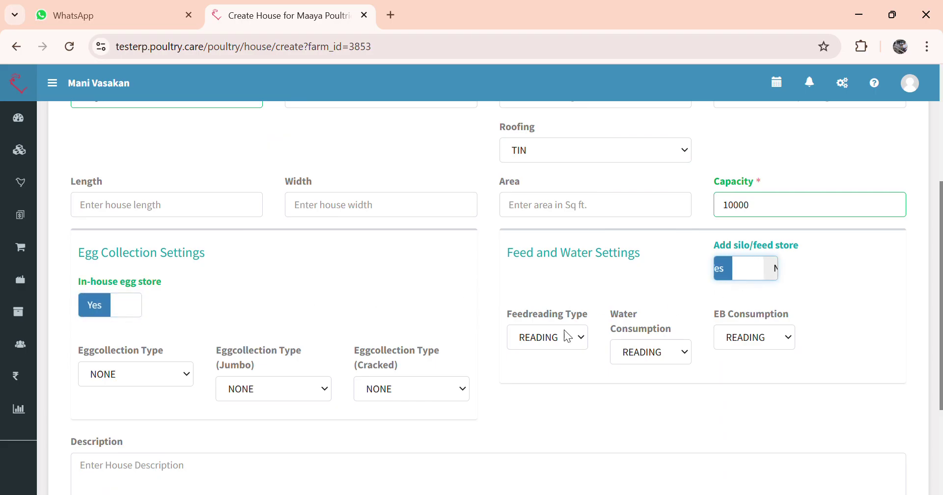
pyautogui.click(123, 420)
pyautogui.click(279, 382)
pyautogui.click(268, 427)
pyautogui.click(419, 386)
pyautogui.click(417, 429)
# - Set the feed reading, water and EB consumption of House 4 to Consumption and submit the house
pyautogui.click(576, 339)
pyautogui.click(561, 371)
pyautogui.click(652, 358)
pyautogui.click(652, 393)
pyautogui.click(747, 346)
pyautogui.click(752, 357)
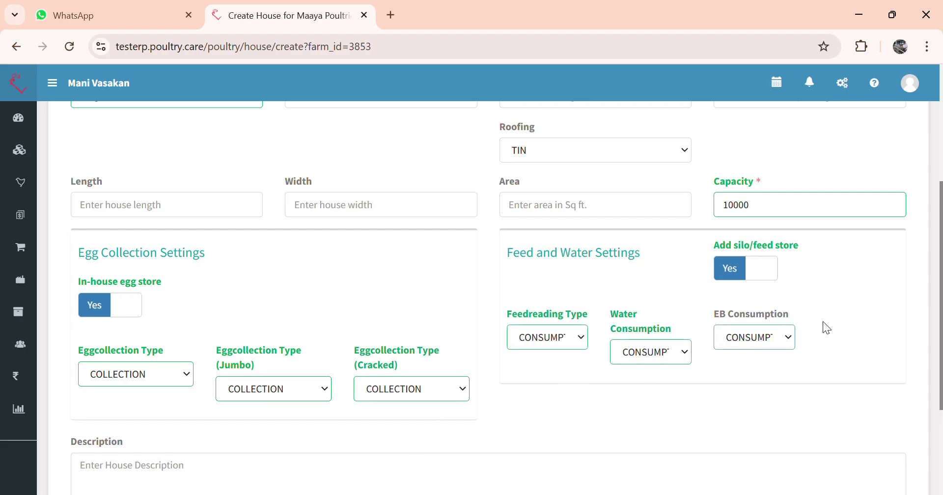
pyautogui.scroll(5, 823, 321)
pyautogui.click(877, 131)
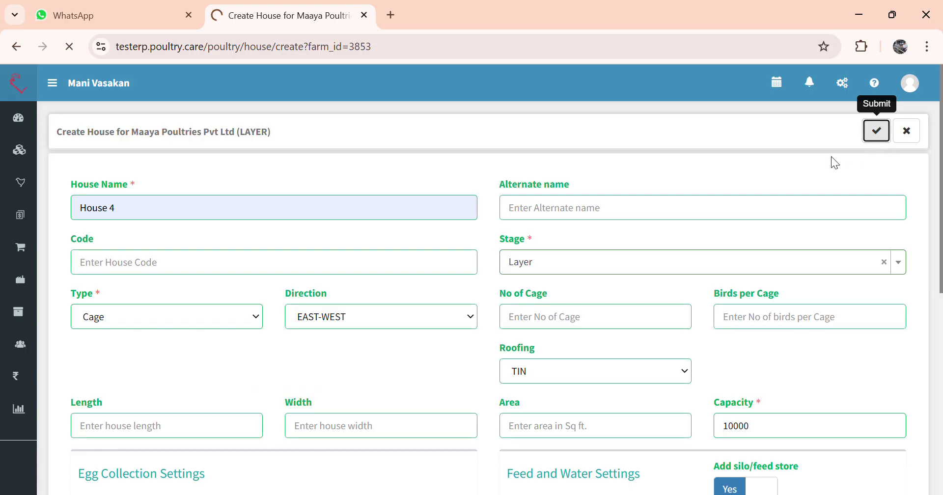
# - Return to the farm and start a new house named House 5 with the stage Layer
pyautogui.click(101, 131)
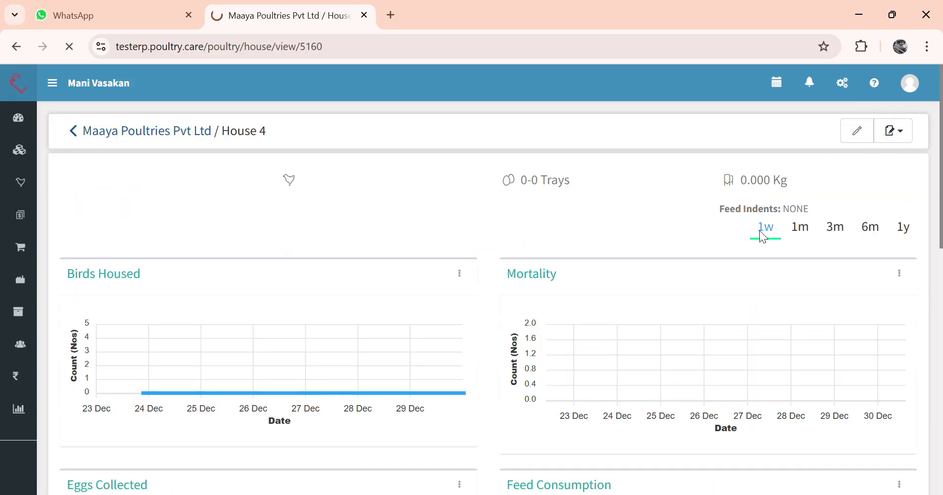
pyautogui.click(827, 140)
pyautogui.click(193, 216)
pyautogui.write('House 4')
pyautogui.press('BackSpace')
pyautogui.write('5')
pyautogui.click(503, 267)
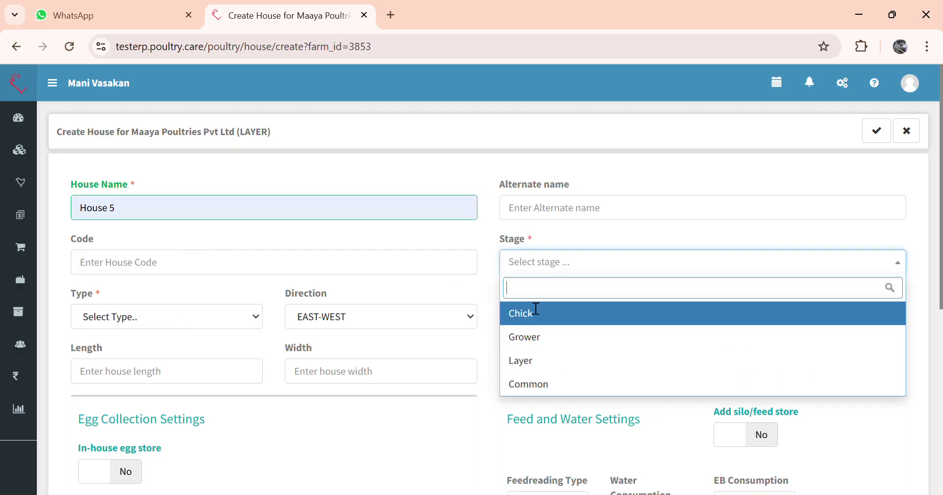
pyautogui.click(535, 360)
# - Set the type of House 5 to Cage and its capacity to 10000
pyautogui.click(116, 319)
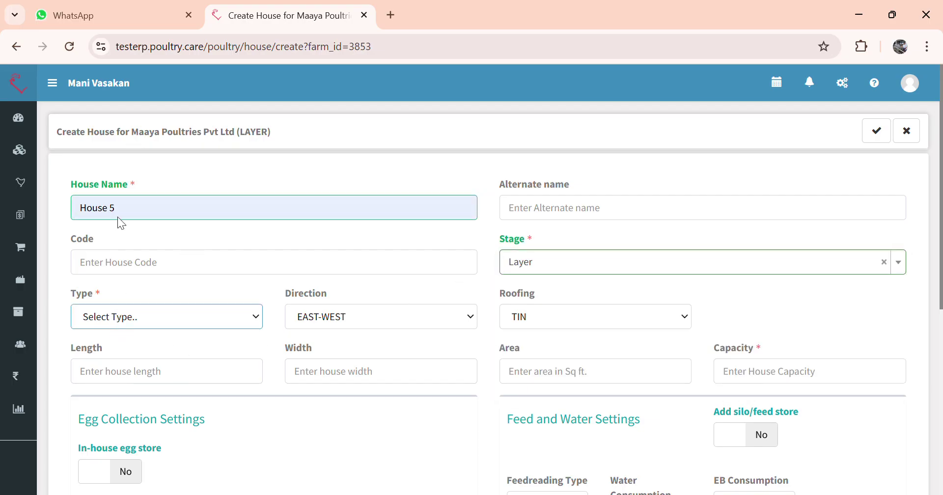
pyautogui.click(122, 161)
pyautogui.scroll(-1, 734, 343)
pyautogui.click(745, 362)
pyautogui.write('10000')
# - Enable the in-house egg store and silo/feed store for House 5, with regular and cracked egg collection types set to Collection and jumbo to None
pyautogui.click(142, 409)
pyautogui.click(126, 453)
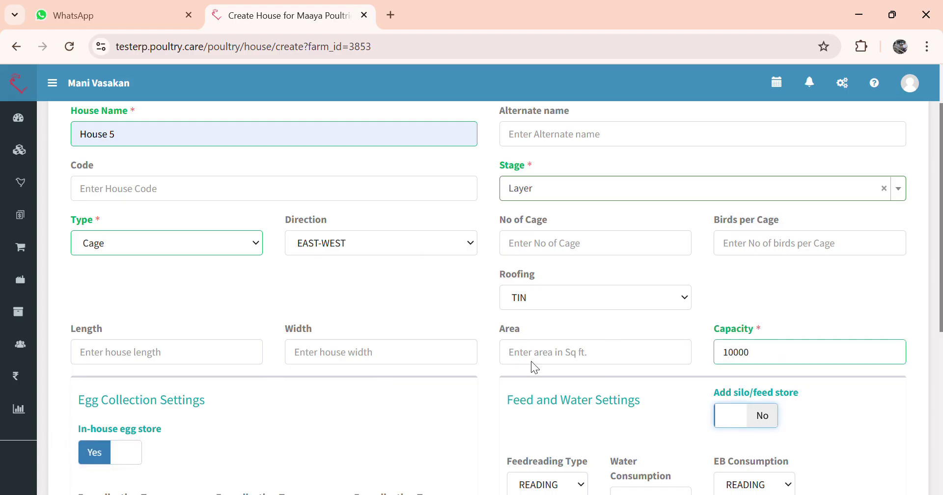
pyautogui.scroll(-4, 368, 334)
pyautogui.click(746, 199)
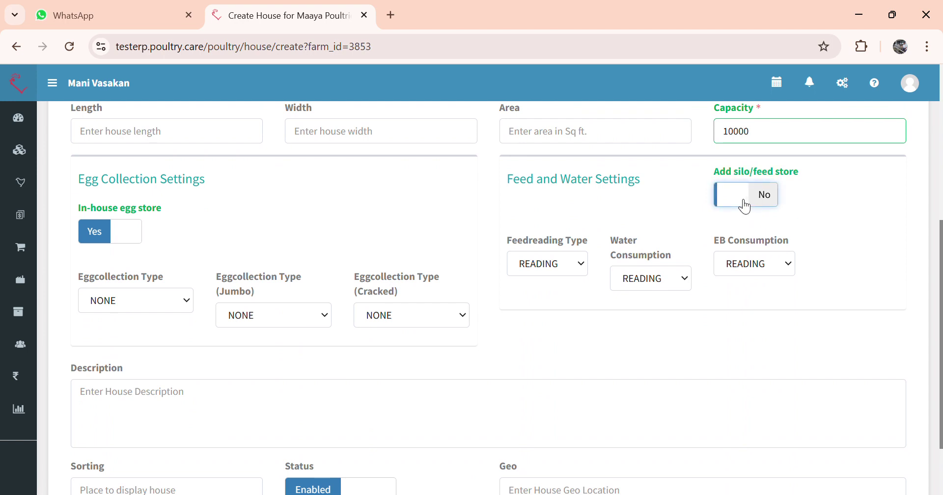
pyautogui.click(133, 340)
pyautogui.click(268, 312)
pyautogui.click(319, 338)
pyautogui.click(395, 317)
pyautogui.click(399, 351)
# - Set the feed reading and water consumption of House 5 to Consumption and submit the house
pyautogui.click(550, 272)
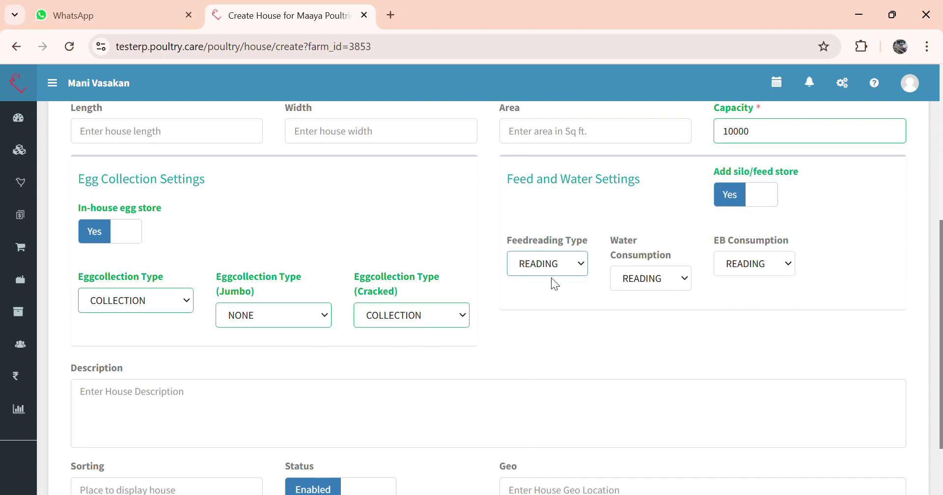
pyautogui.click(541, 302)
pyautogui.click(653, 279)
pyautogui.click(654, 307)
pyautogui.click(759, 272)
pyautogui.scroll(6, 787, 270)
pyautogui.click(875, 133)
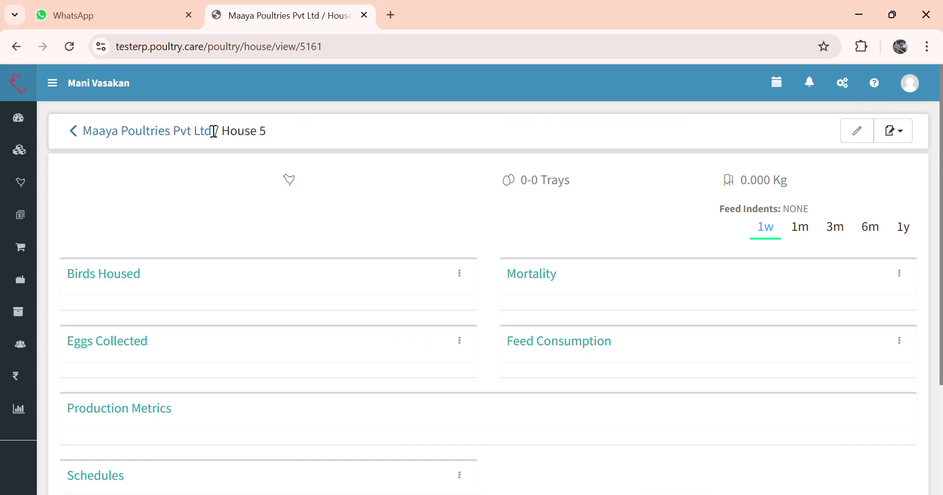
# - Return to the farm page and review the stage, capacity and type of all its houses
pyautogui.click(150, 133)
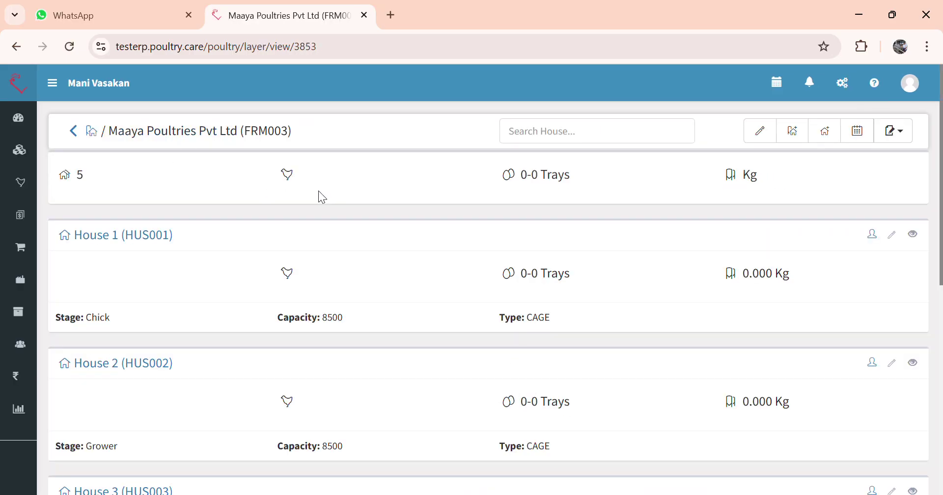
pyautogui.scroll(-8, 249, 246)
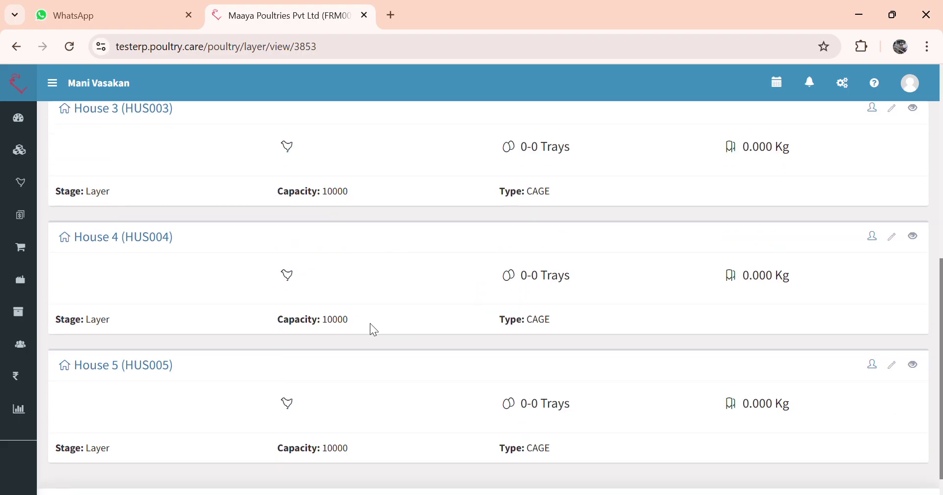
pyautogui.scroll(8, 459, 344)
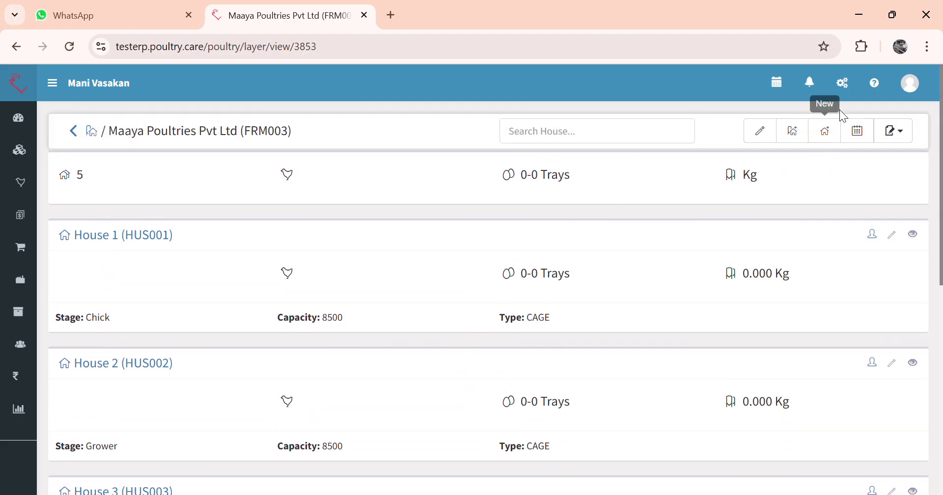